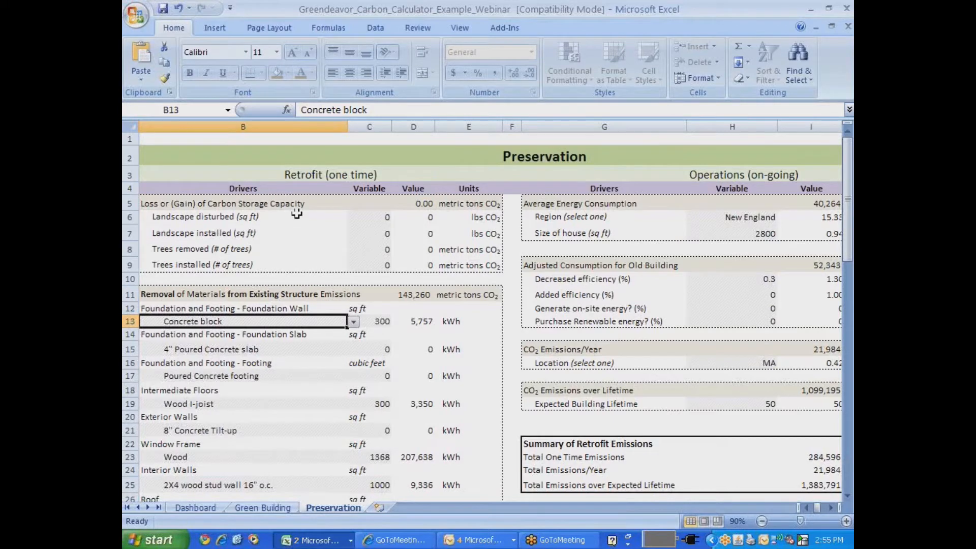
Step: Examine the one-time retrofit drivers on the Preservation sheet, from carbon storage and material removal down through the retrofit emissions
{"action": "scroll", "coordinate": [296, 213], "scroll_direction": "down", "scroll_amount": 1}
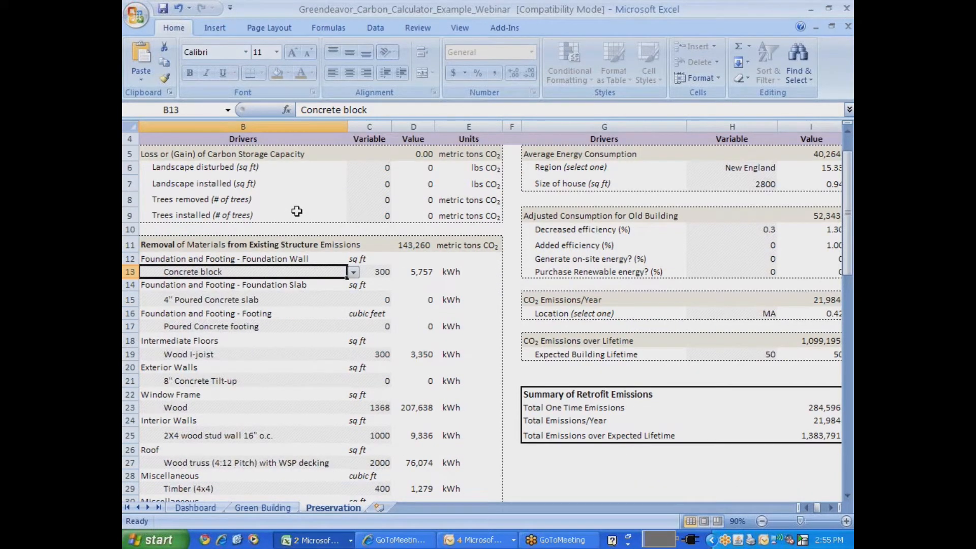
{"action": "scroll", "coordinate": [296, 211], "scroll_direction": "down", "scroll_amount": 2}
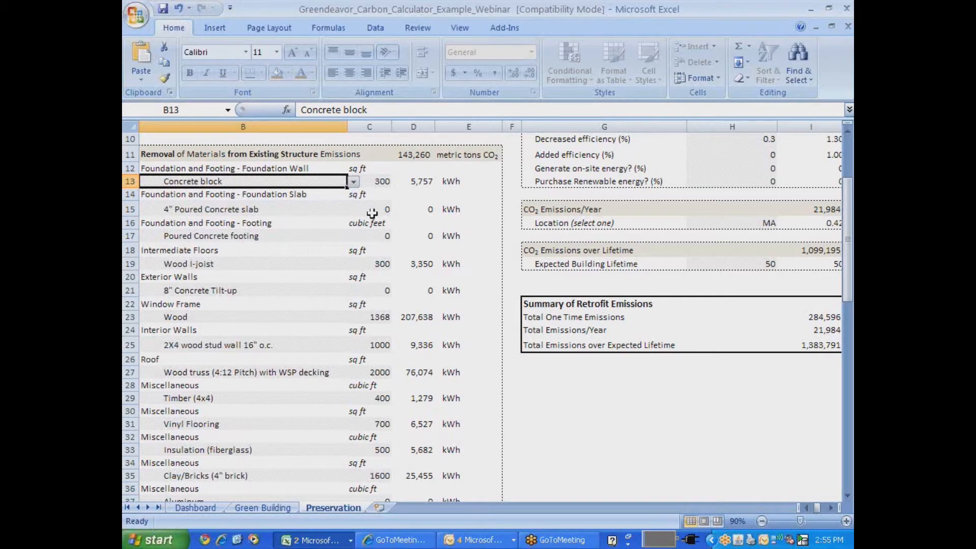
{"action": "scroll", "coordinate": [372, 214], "scroll_direction": "down", "scroll_amount": 8}
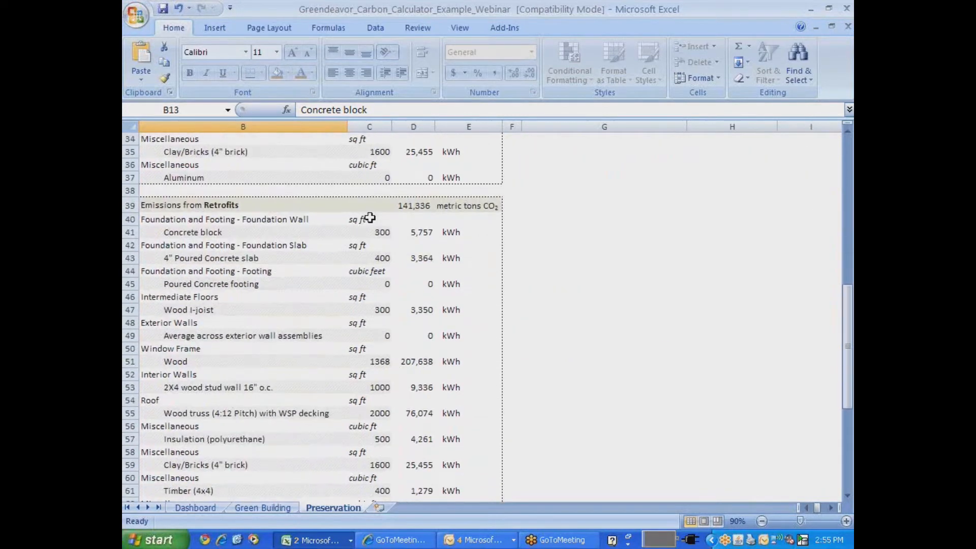
{"action": "scroll", "coordinate": [369, 218], "scroll_direction": "down", "scroll_amount": 1}
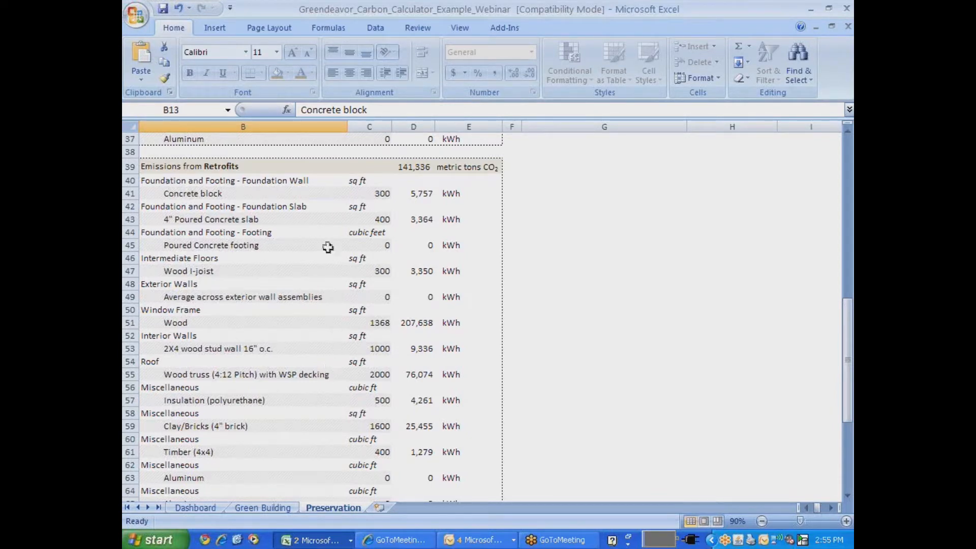
{"action": "scroll", "coordinate": [334, 248], "scroll_direction": "down", "scroll_amount": 2}
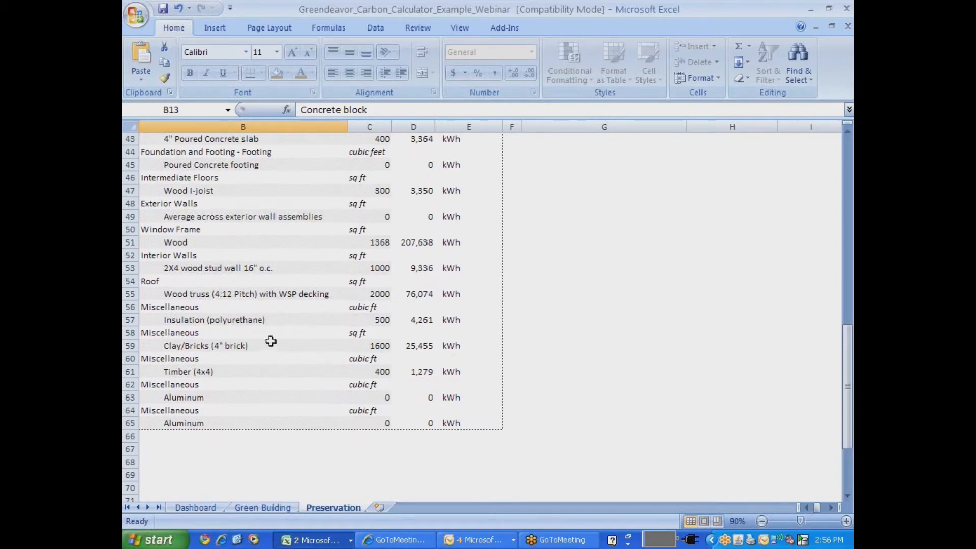
{"action": "scroll", "coordinate": [381, 295], "scroll_direction": "up", "scroll_amount": 5}
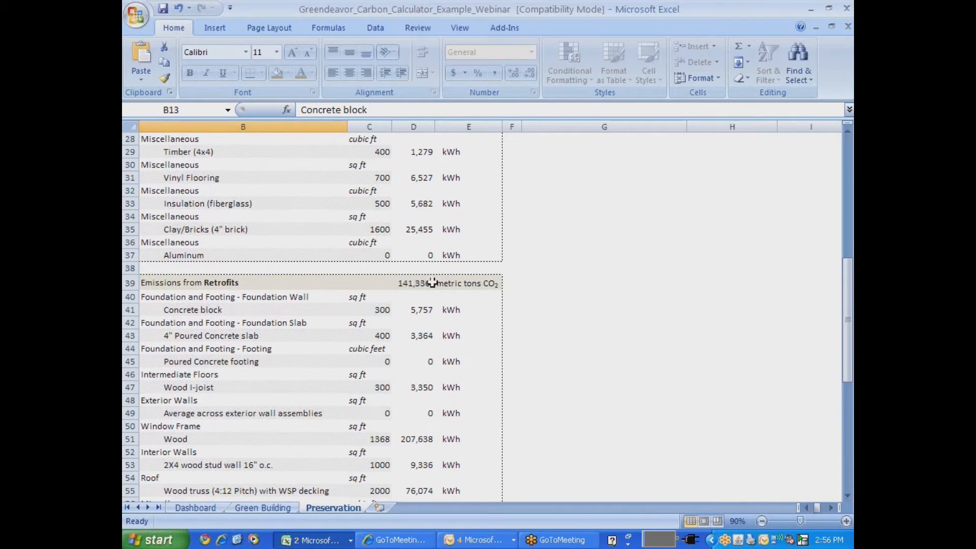
Step: Examine the on-going operations drivers and the retrofit emissions summary on the Preservation sheet
{"action": "left_click", "coordinate": [829, 506]}
{"action": "scroll", "coordinate": [602, 349], "scroll_direction": "up", "scroll_amount": 7}
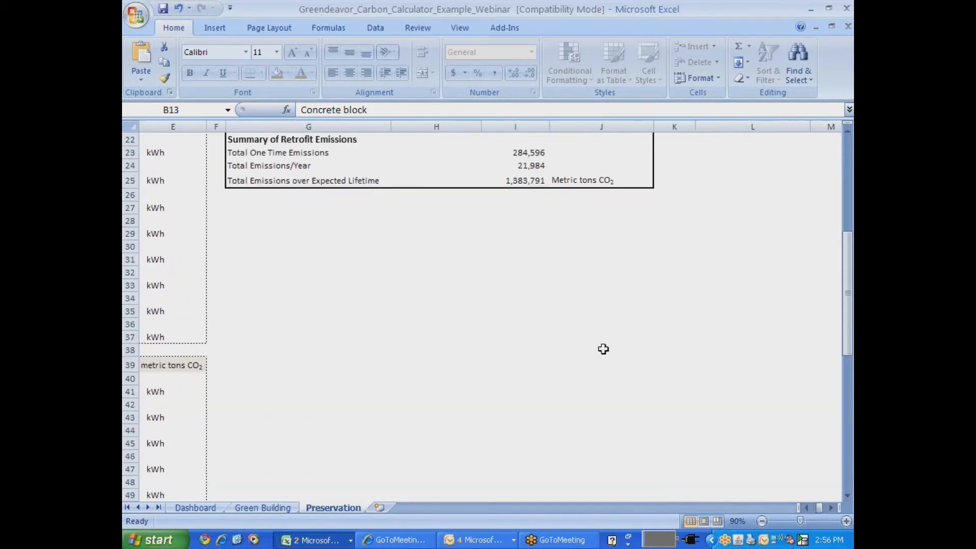
{"action": "scroll", "coordinate": [601, 349], "scroll_direction": "up", "scroll_amount": 2}
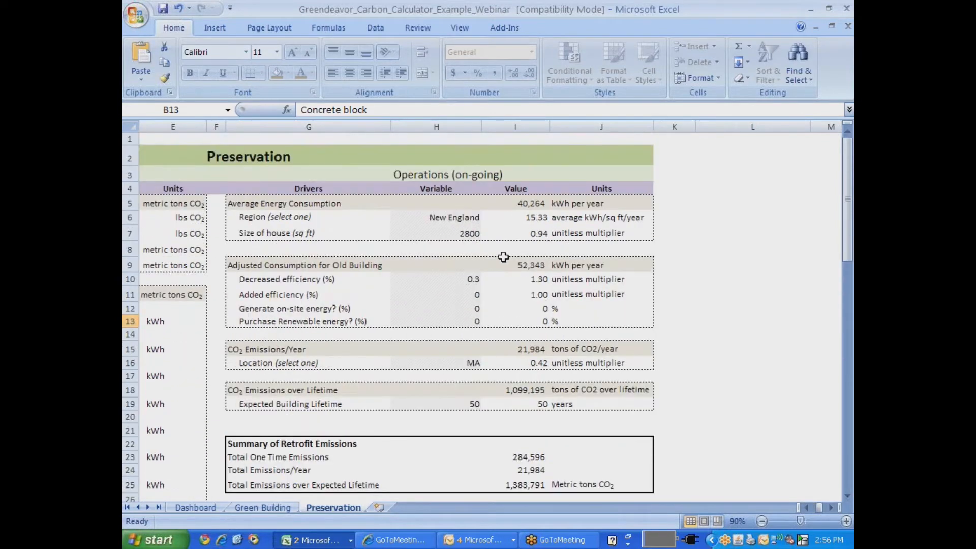
{"action": "scroll", "coordinate": [503, 256], "scroll_direction": "down", "scroll_amount": 1}
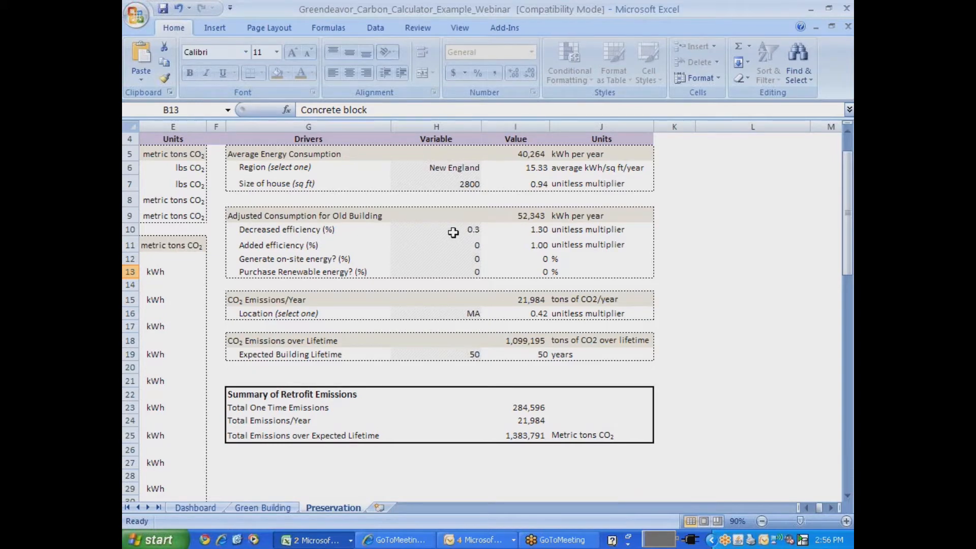
Step: View the percentages available for the old building's decreased efficiency, and read on to the emissions and building lifetime drivers
{"action": "left_click", "coordinate": [473, 231]}
{"action": "left_click", "coordinate": [487, 230]}
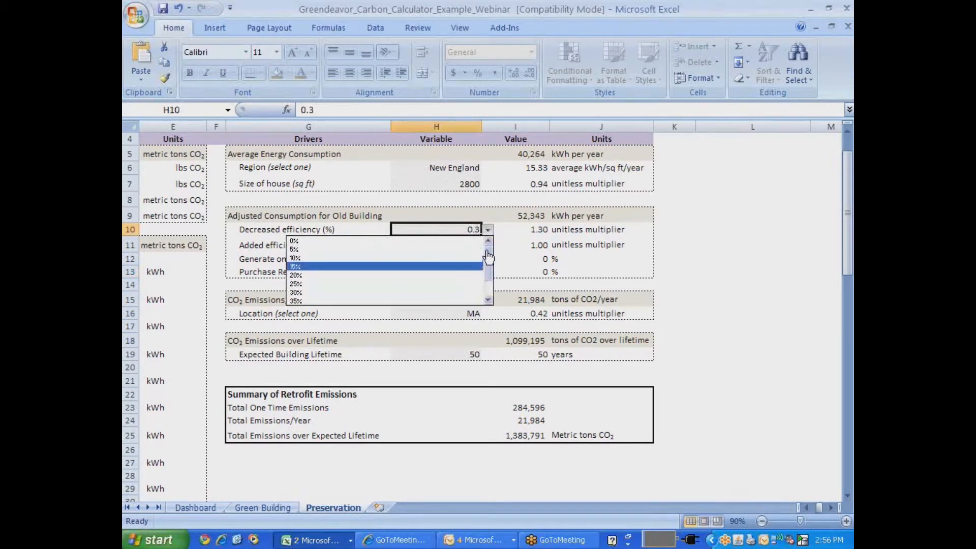
{"action": "left_click", "coordinate": [486, 213]}
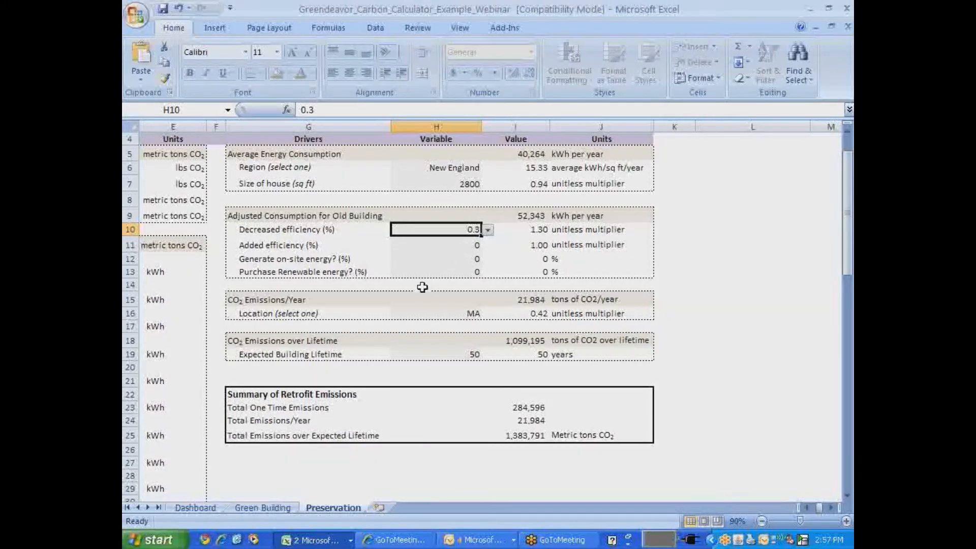
{"action": "scroll", "coordinate": [394, 321], "scroll_direction": "down", "scroll_amount": 1}
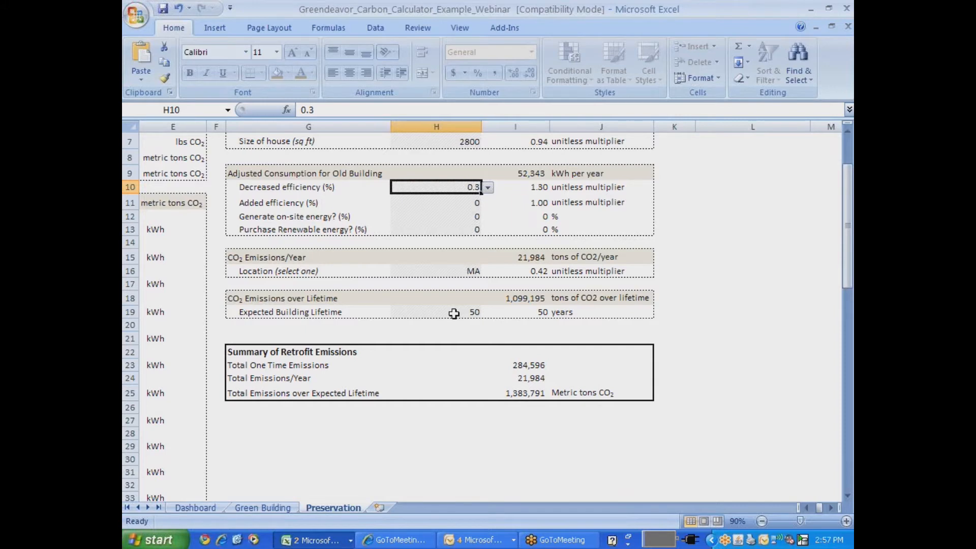
Step: Examine the Dashboard sheet's summary of findings and the full chart of CO2 emissions for each option over time
{"action": "left_click", "coordinate": [196, 508]}
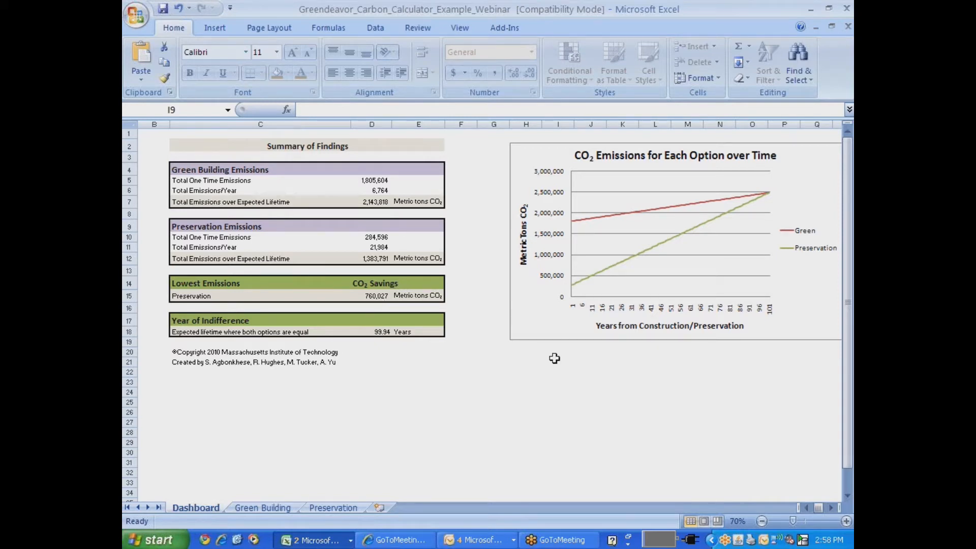
{"action": "left_click", "coordinate": [828, 508]}
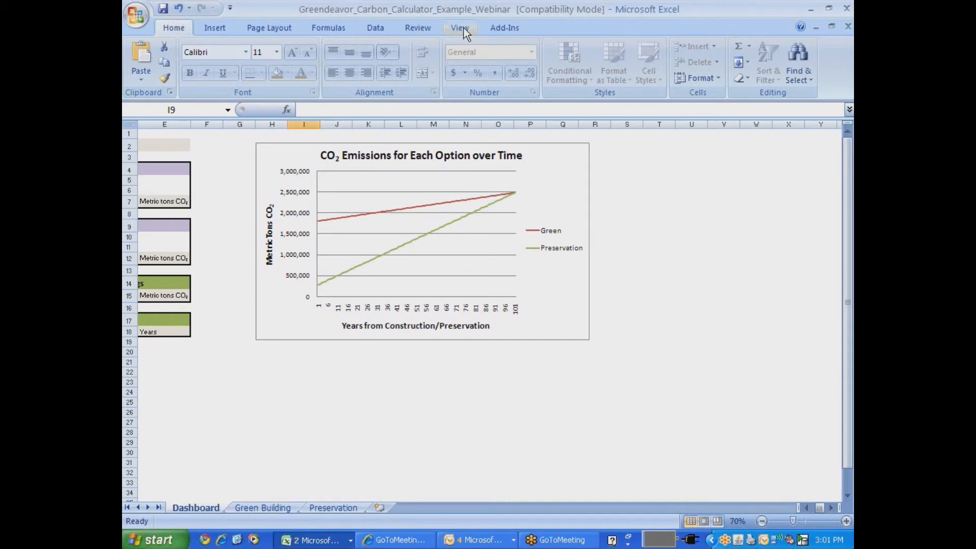
{"action": "left_click", "coordinate": [416, 31]}
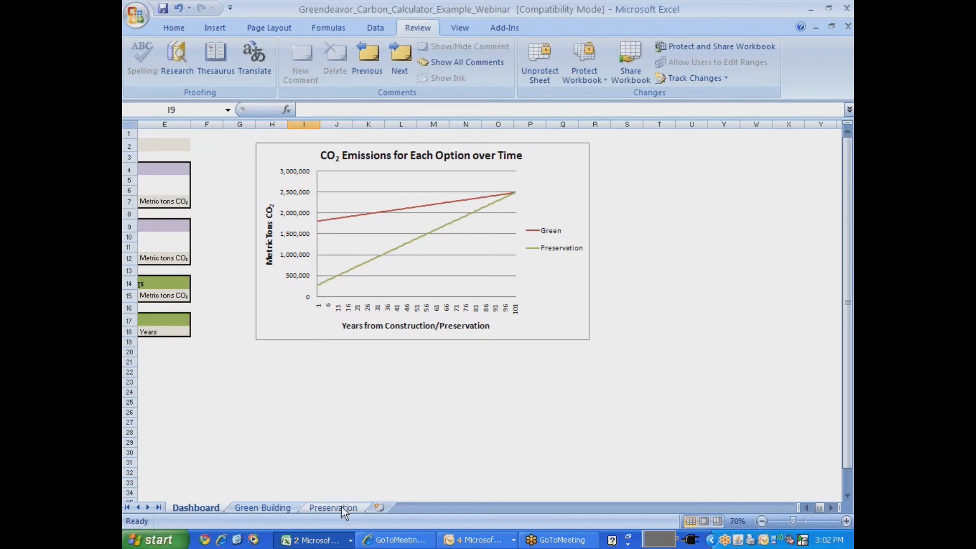
Step: Inspect the interior wall material and its square footage in the demolition section of the Green Building sheet
{"action": "left_click", "coordinate": [239, 507]}
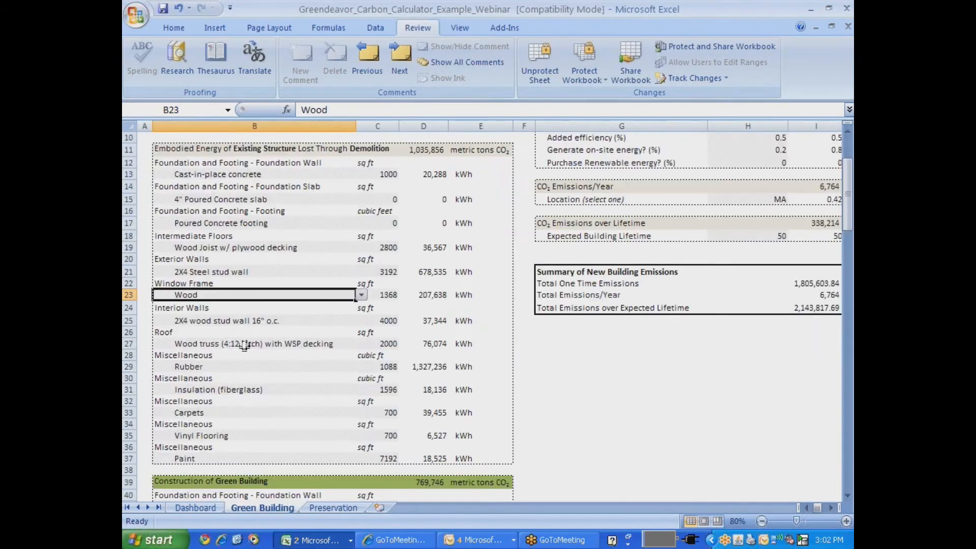
{"action": "left_click", "coordinate": [267, 319]}
{"action": "left_click", "coordinate": [388, 321]}
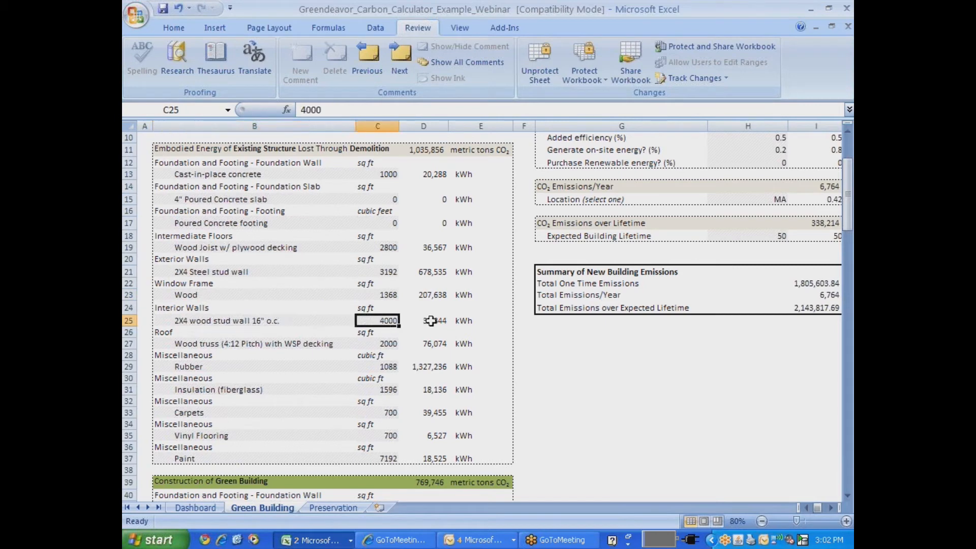
Step: Unhide the Carbon Storage sheet from the Preservation sheet to read its assumptions and references, and hide it again
{"action": "left_click", "coordinate": [329, 508]}
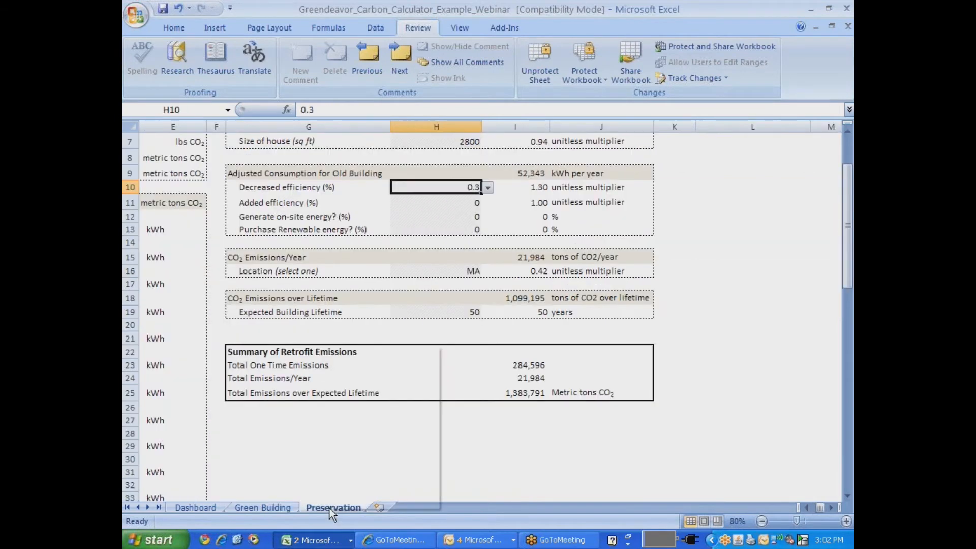
{"action": "right_click", "coordinate": [329, 508]}
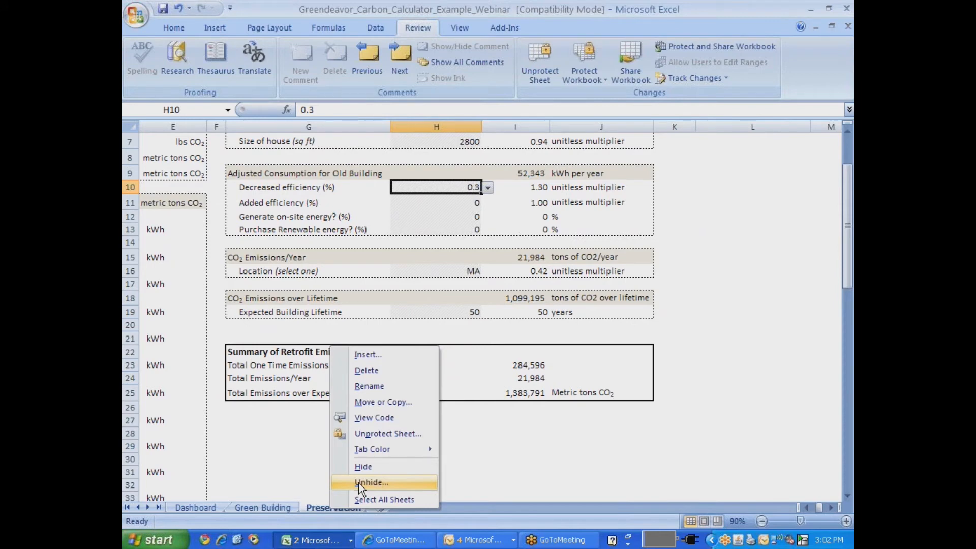
{"action": "left_click", "coordinate": [360, 483]}
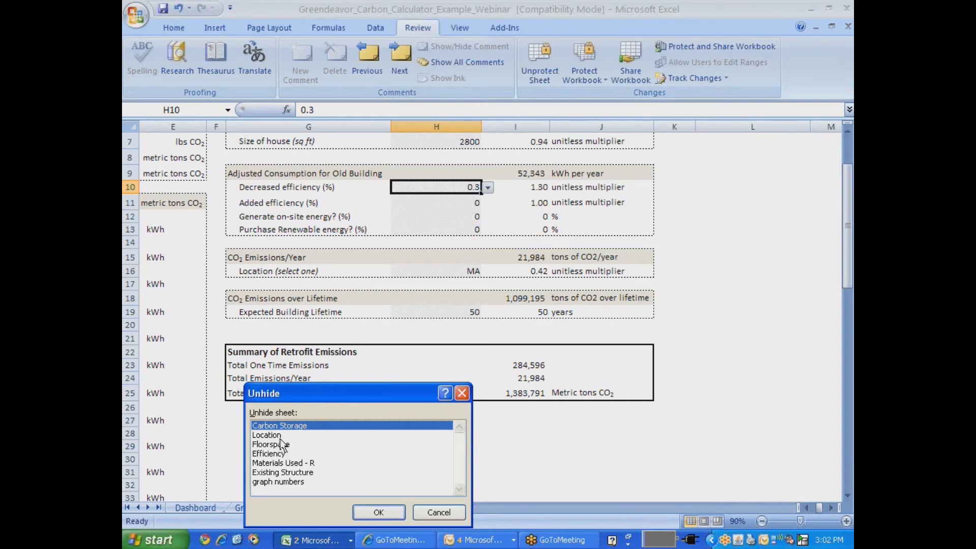
{"action": "left_click", "coordinate": [358, 506]}
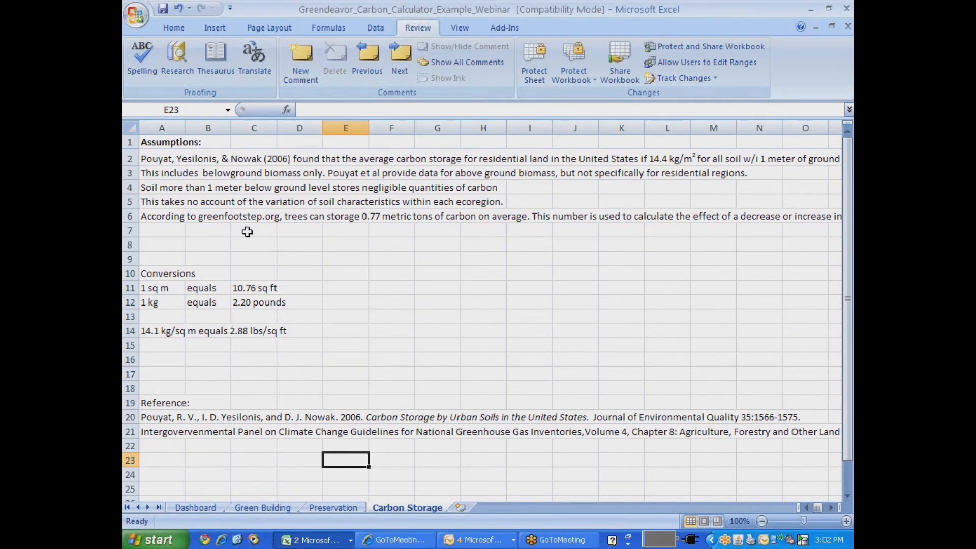
{"action": "right_click", "coordinate": [397, 509]}
{"action": "left_click", "coordinate": [431, 469]}
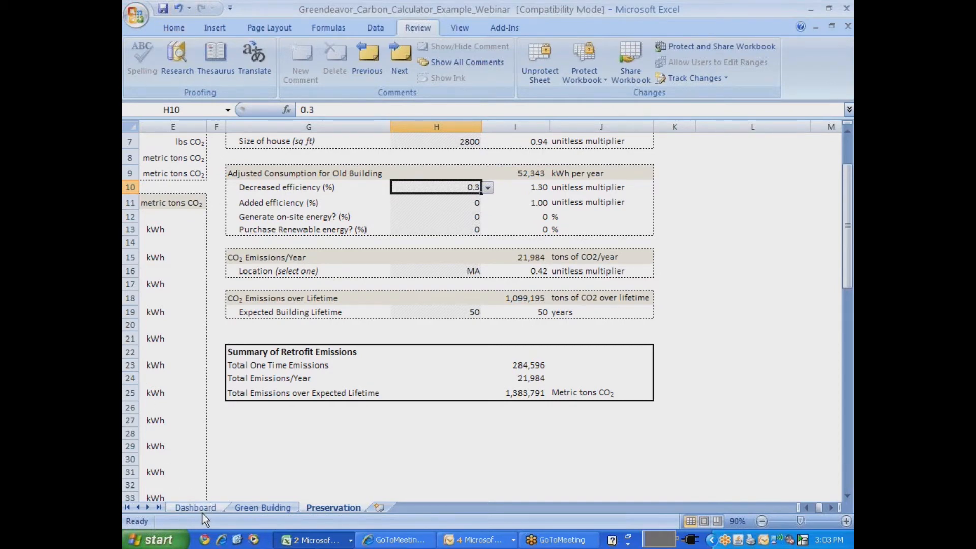
Step: Choose Concrete block from the foundation wall materials under Removal of Materials on the Preservation sheet
{"action": "left_click", "coordinate": [262, 508]}
{"action": "left_click", "coordinate": [325, 508]}
{"action": "scroll", "coordinate": [280, 473], "scroll_direction": "up", "scroll_amount": 2}
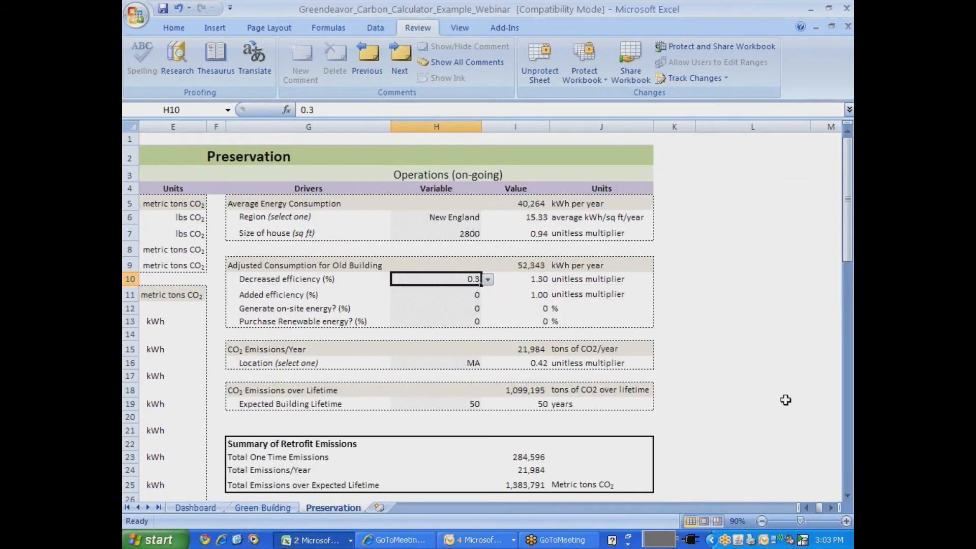
{"action": "left_click", "coordinate": [806, 508]}
{"action": "left_click", "coordinate": [806, 508]}
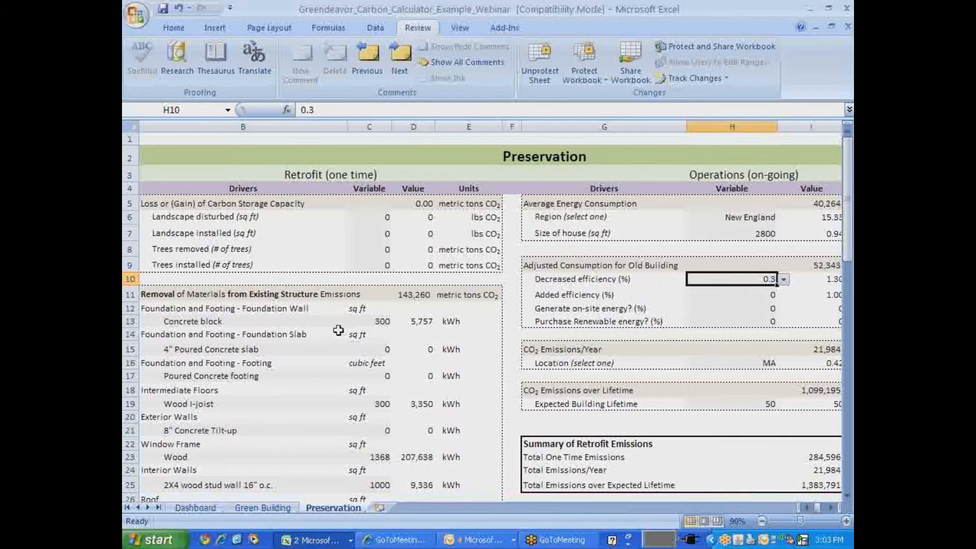
{"action": "left_click", "coordinate": [365, 325]}
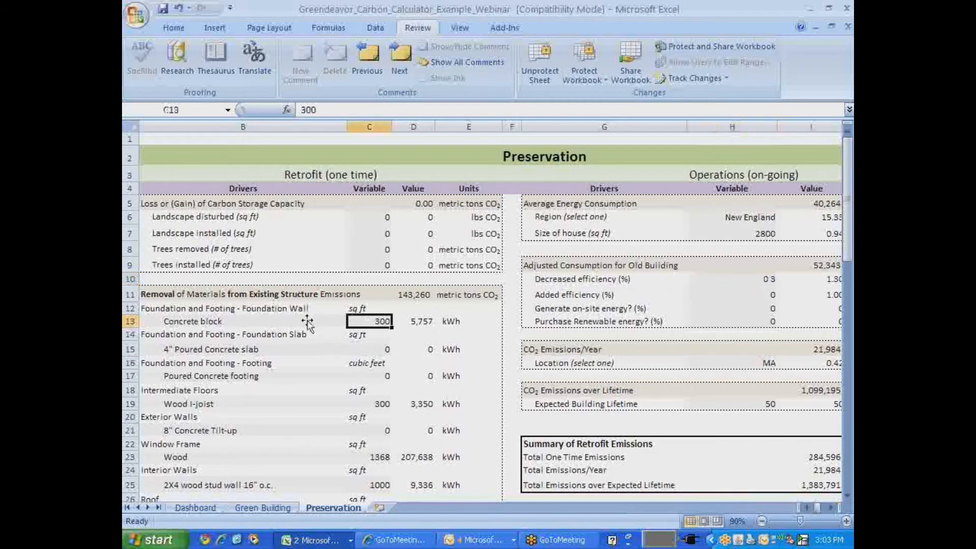
{"action": "left_click", "coordinate": [248, 323]}
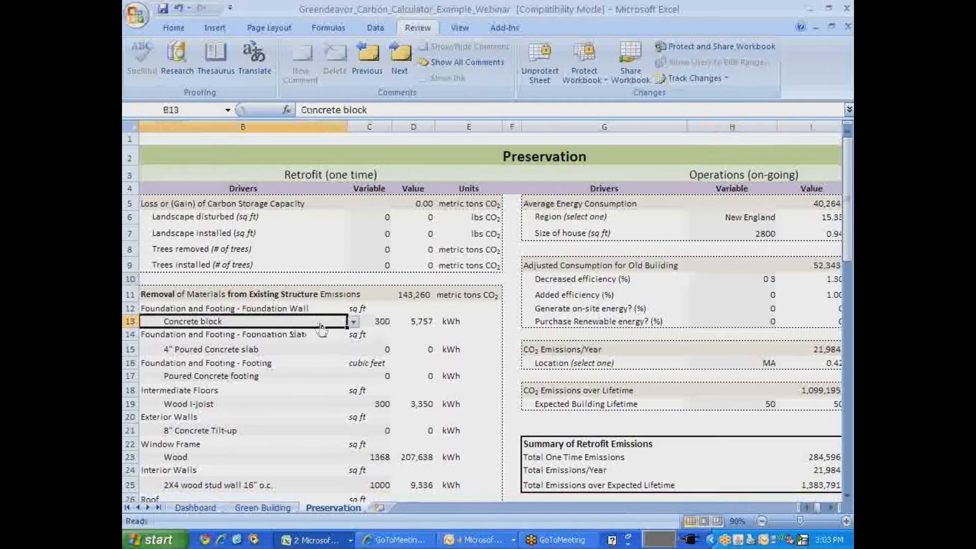
{"action": "left_click", "coordinate": [354, 322]}
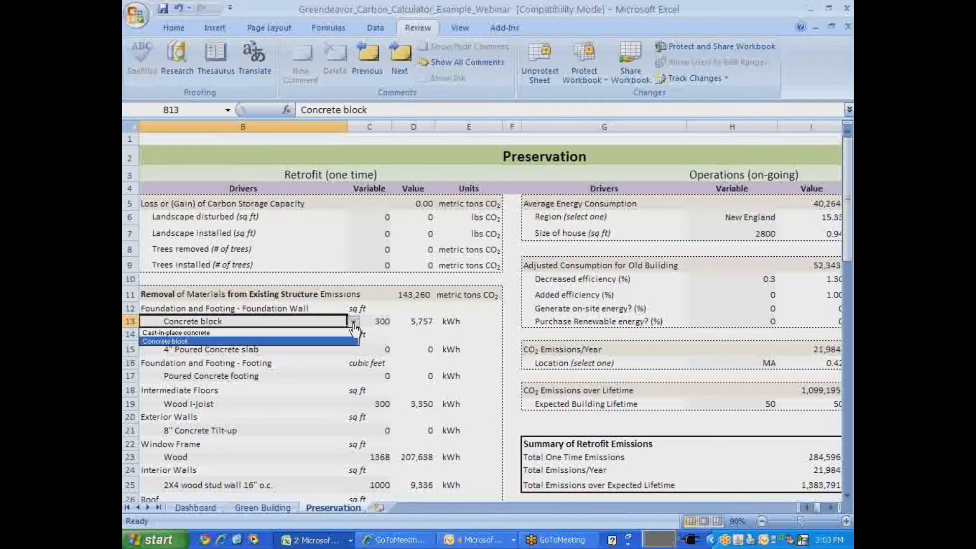
{"action": "left_click", "coordinate": [336, 341]}
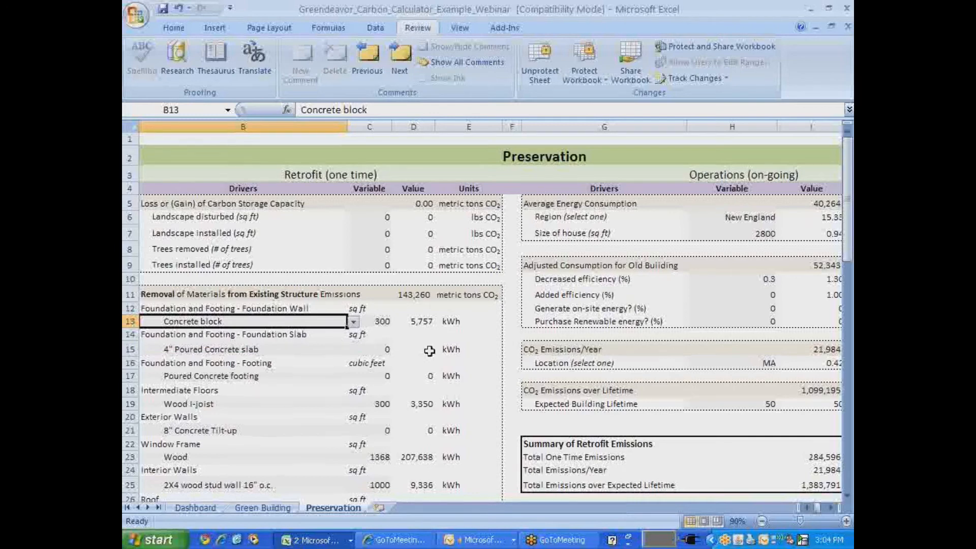
Step: Choose Wood truss (4:12 Pitch) with WSP decking as the roof material under Removal of Materials, and select its square footage
{"action": "scroll", "coordinate": [339, 353], "scroll_direction": "down", "scroll_amount": 1}
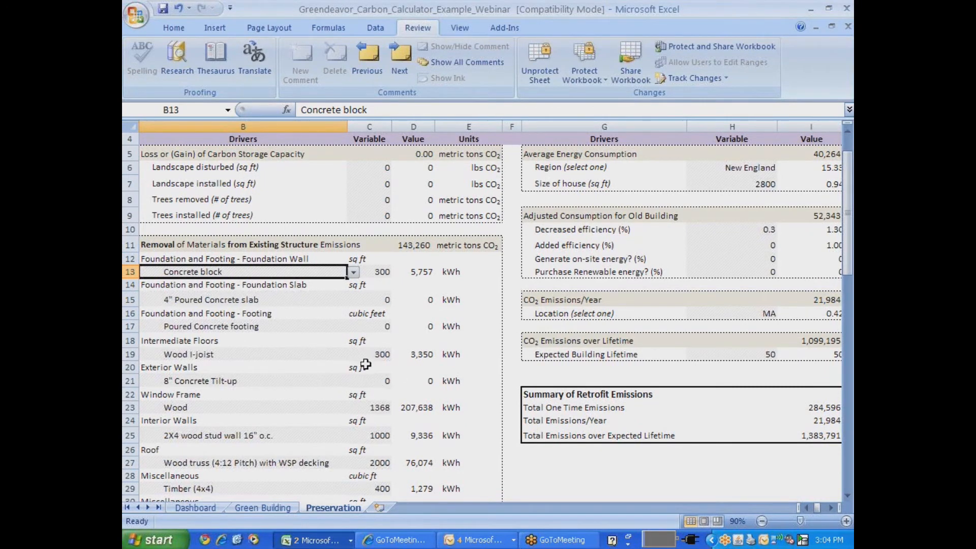
{"action": "scroll", "coordinate": [357, 367], "scroll_direction": "down", "scroll_amount": 1}
{"action": "scroll", "coordinate": [357, 367], "scroll_direction": "down", "scroll_amount": 2}
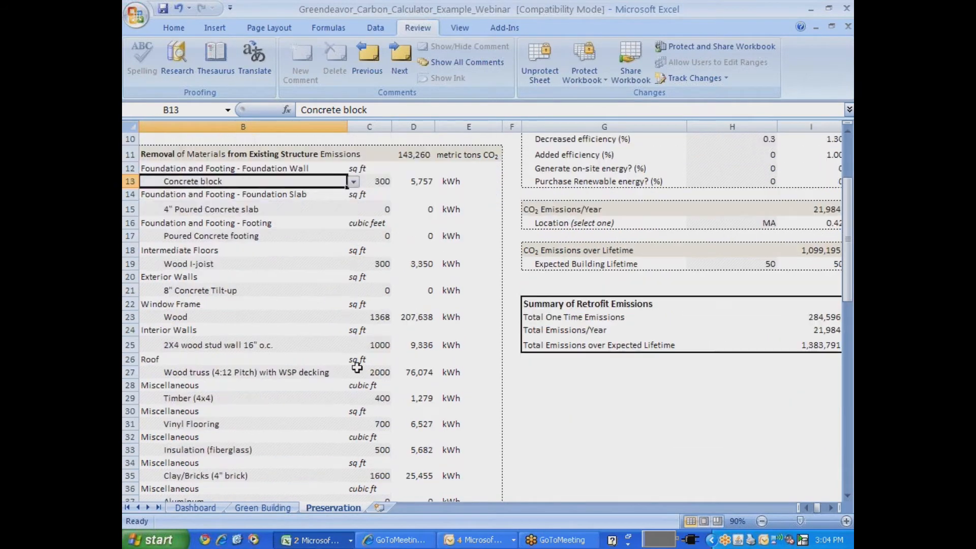
{"action": "left_click", "coordinate": [375, 330]}
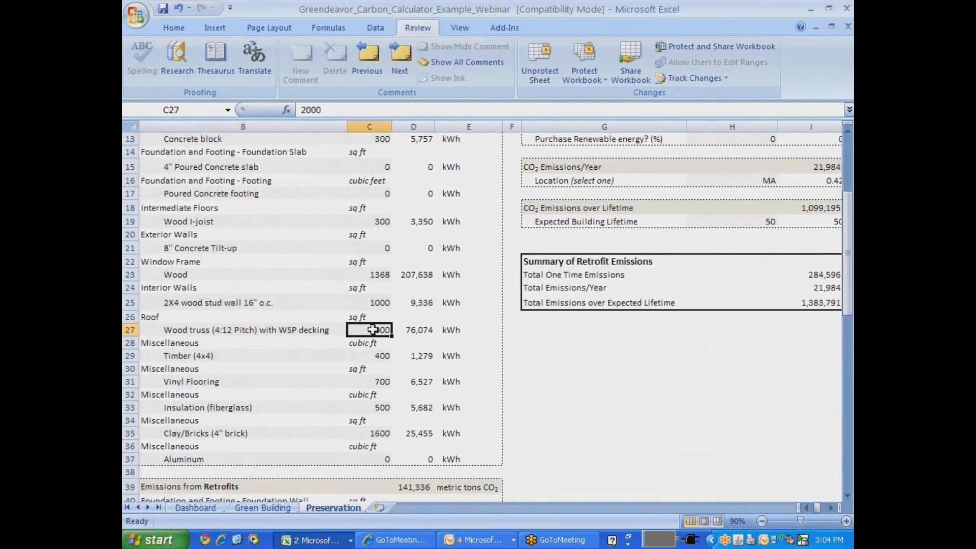
{"action": "left_click", "coordinate": [280, 333]}
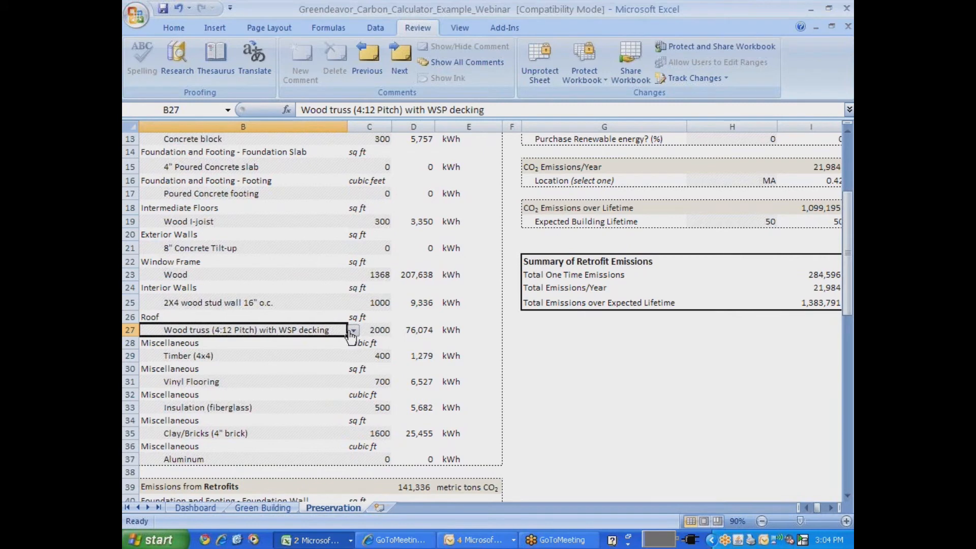
{"action": "left_click", "coordinate": [353, 331]}
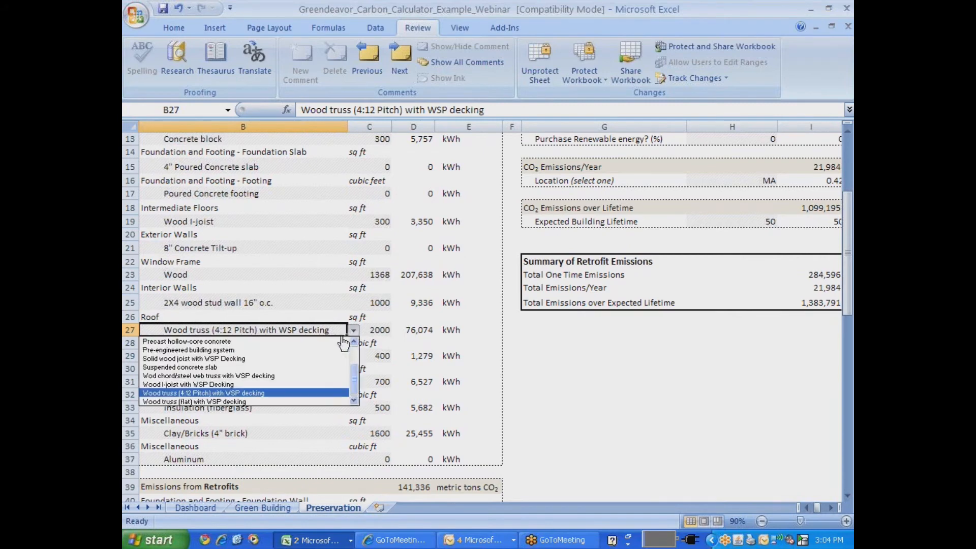
{"action": "left_click", "coordinate": [271, 392]}
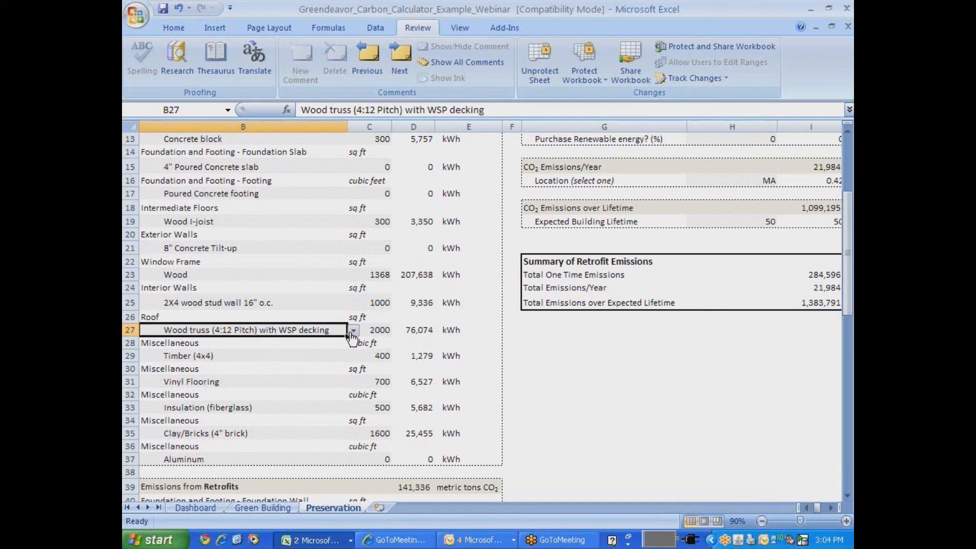
{"action": "left_click", "coordinate": [389, 331]}
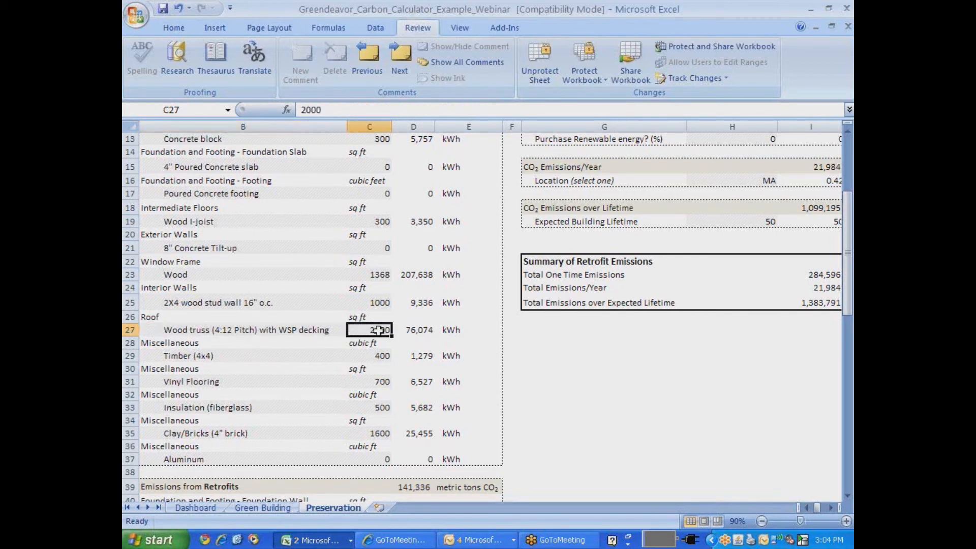
Step: Set the roof's square footage under Removal of Materials on the Preservation sheet to 2050
{"action": "type", "text": "2050"}
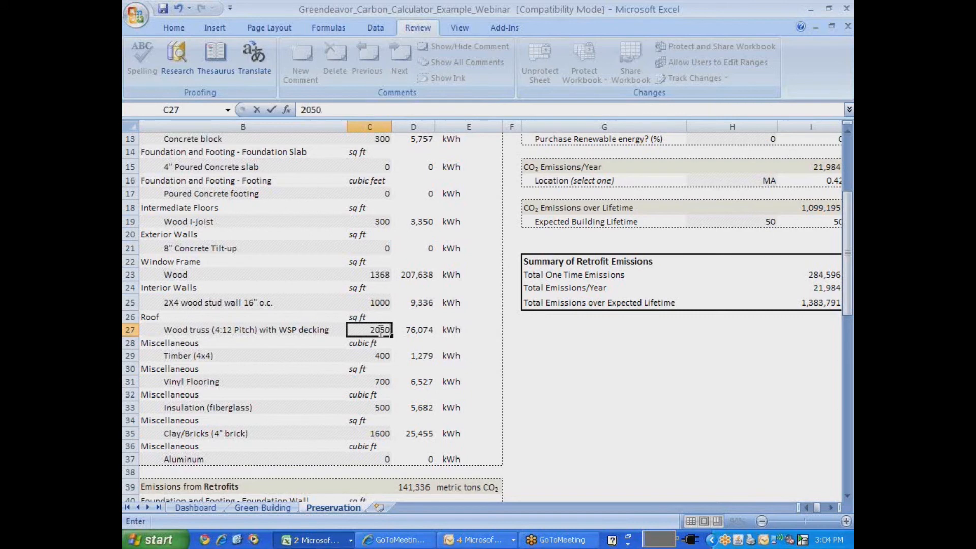
{"action": "key", "text": "Return"}
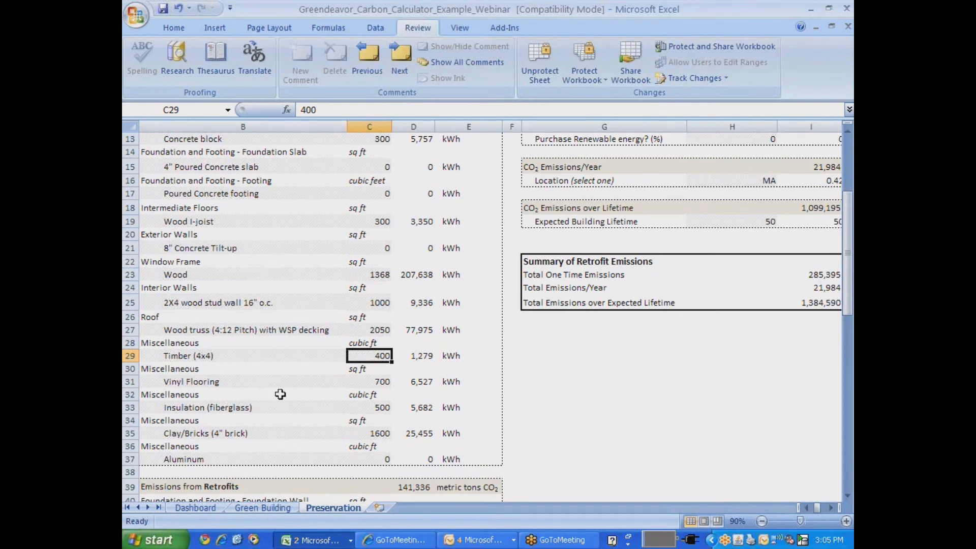
Step: Review the Removal of Materials entries on the Preservation sheet, selecting the vinyl flooring and fiberglass insulation quantities
{"action": "scroll", "coordinate": [284, 384], "scroll_direction": "down", "scroll_amount": 1}
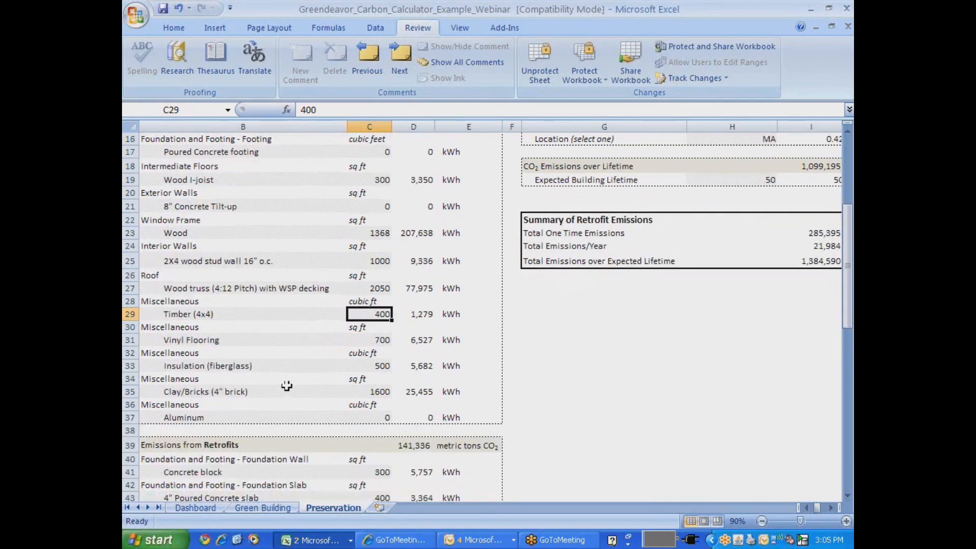
{"action": "scroll", "coordinate": [285, 384], "scroll_direction": "up", "scroll_amount": 3}
{"action": "scroll", "coordinate": [282, 381], "scroll_direction": "down", "scroll_amount": 1}
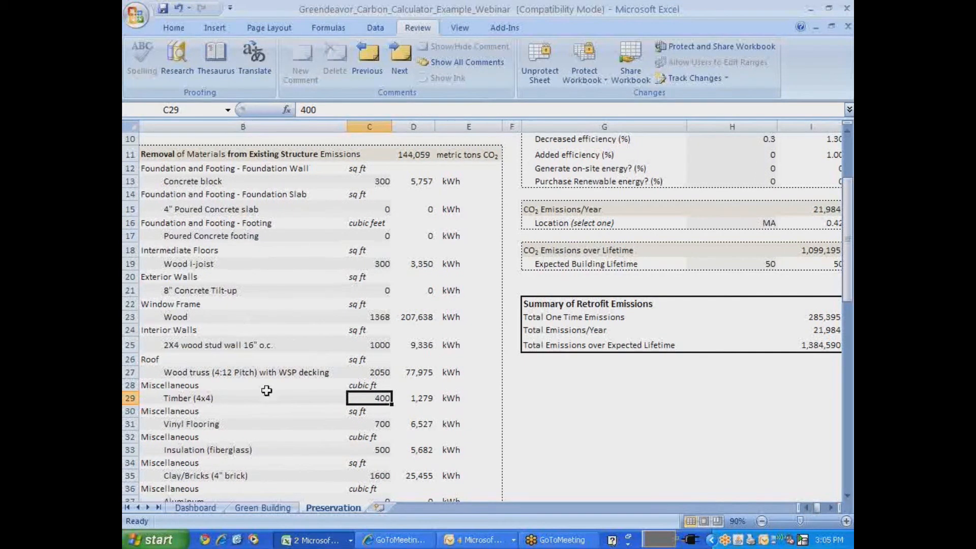
{"action": "scroll", "coordinate": [265, 392], "scroll_direction": "down", "scroll_amount": 3}
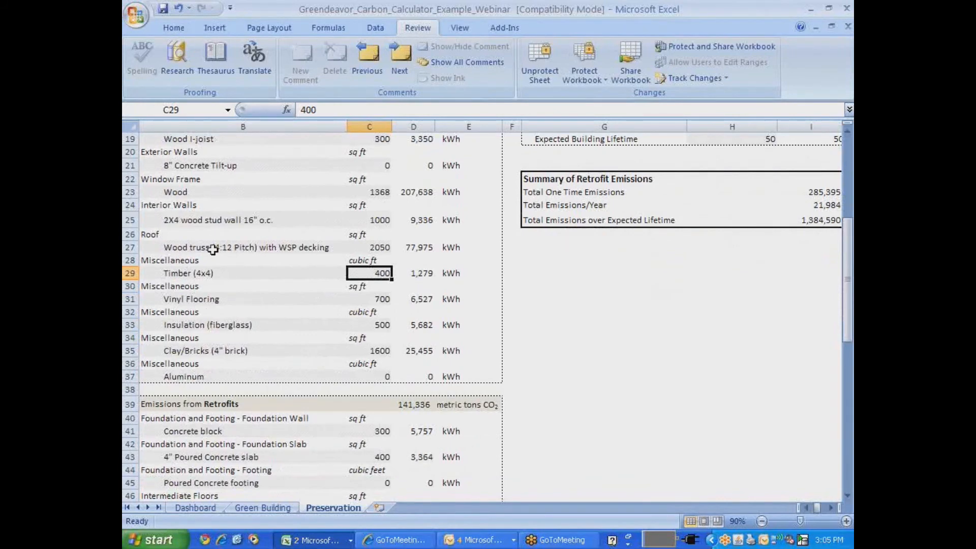
{"action": "left_click", "coordinate": [362, 300]}
{"action": "left_click", "coordinate": [363, 327]}
{"action": "scroll", "coordinate": [350, 333], "scroll_direction": "up", "scroll_amount": 4}
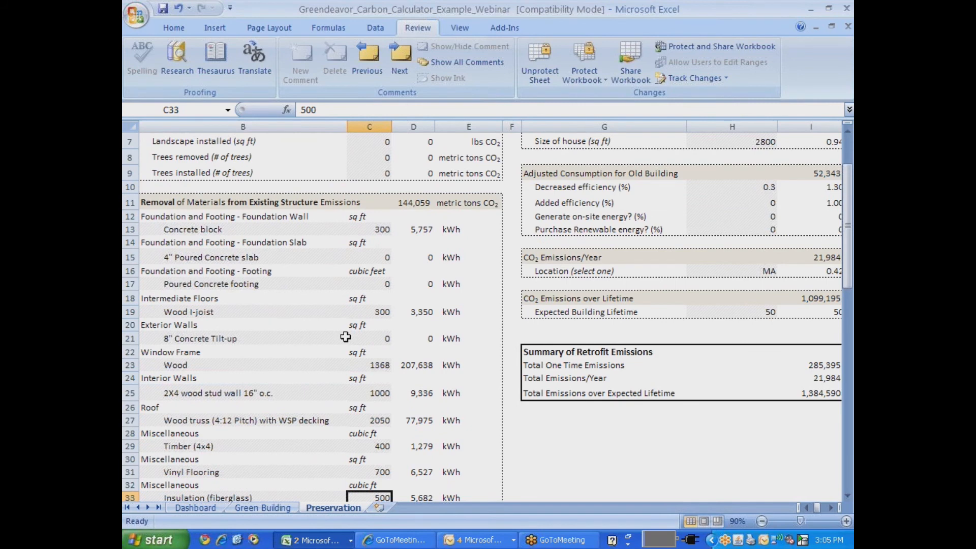
Step: Go back to the Dashboard sheet and view the Summary of Findings alongside the CO2 emissions chart
{"action": "left_click", "coordinate": [217, 505]}
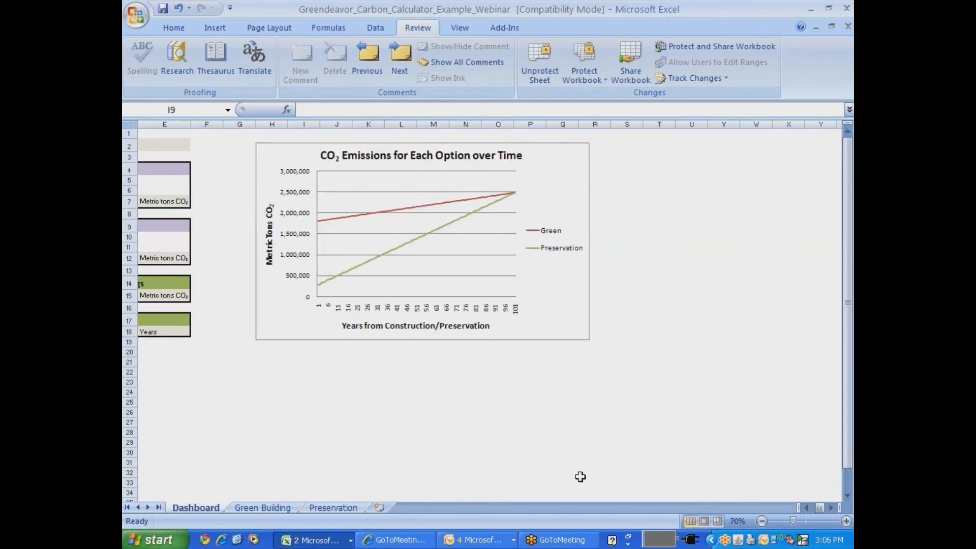
{"action": "left_click", "coordinate": [807, 508]}
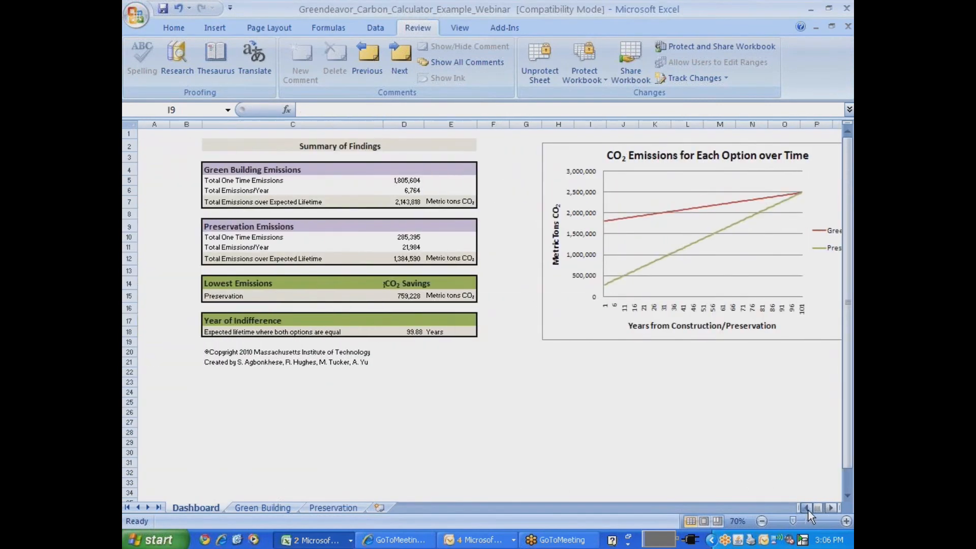